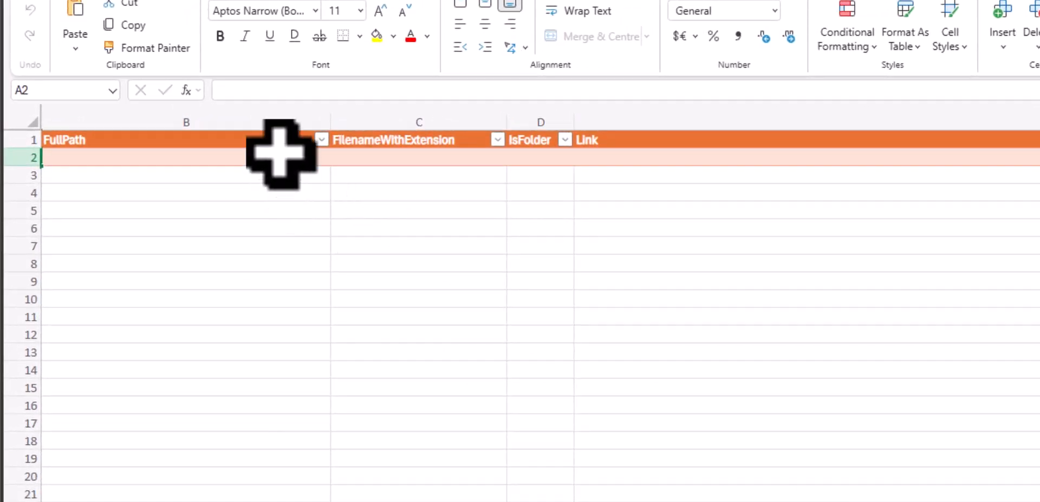
Step: Review the Excel table headers Site, FullPath, FilenameWithExtension, IsFolder and Link
left_click(283, 143)
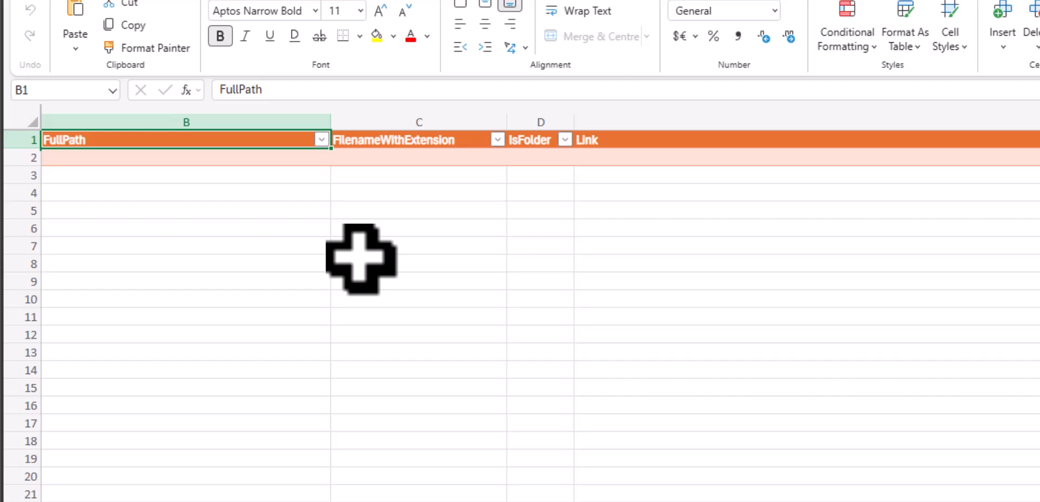
key("Tab")
key("Tab")
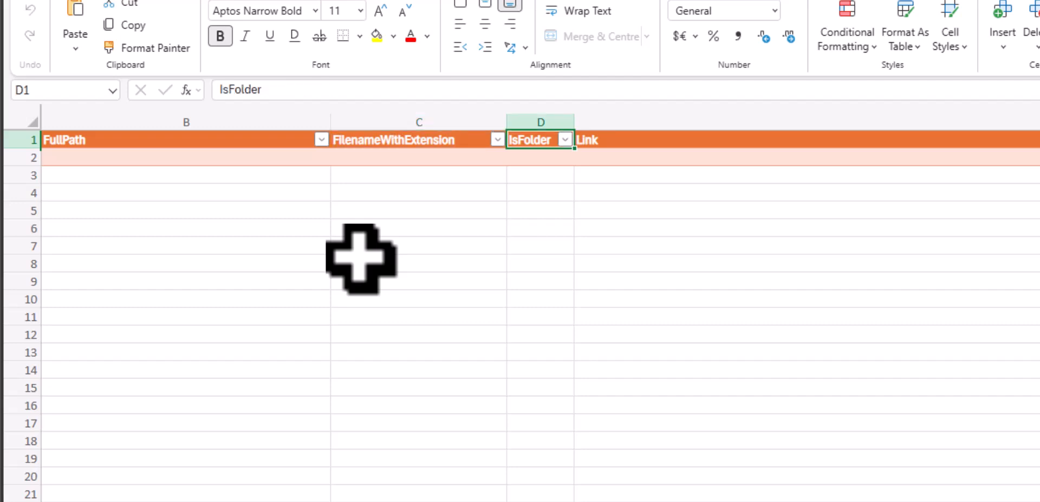
key("Tab")
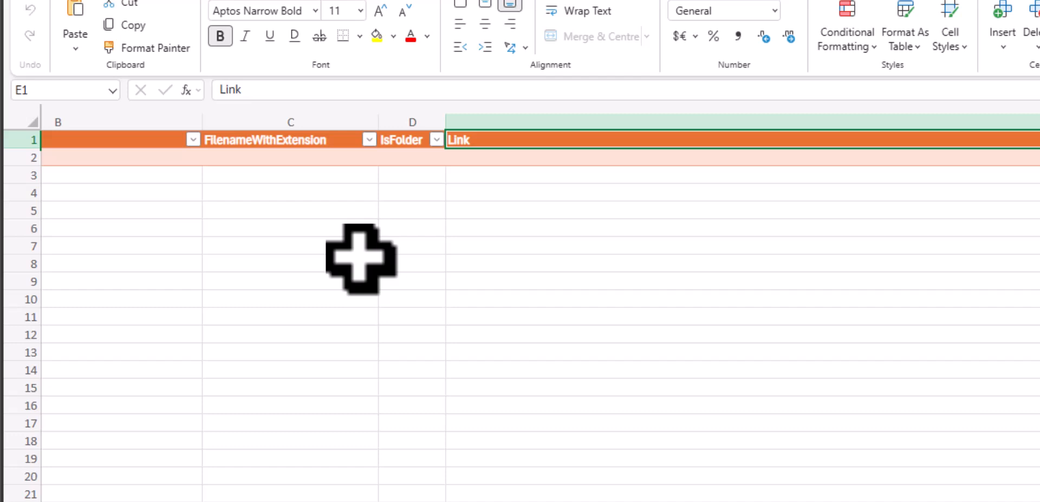
key("shift+Tab")
key("shift+Tab")
key("shift+Tab")
key("shift+Tab")
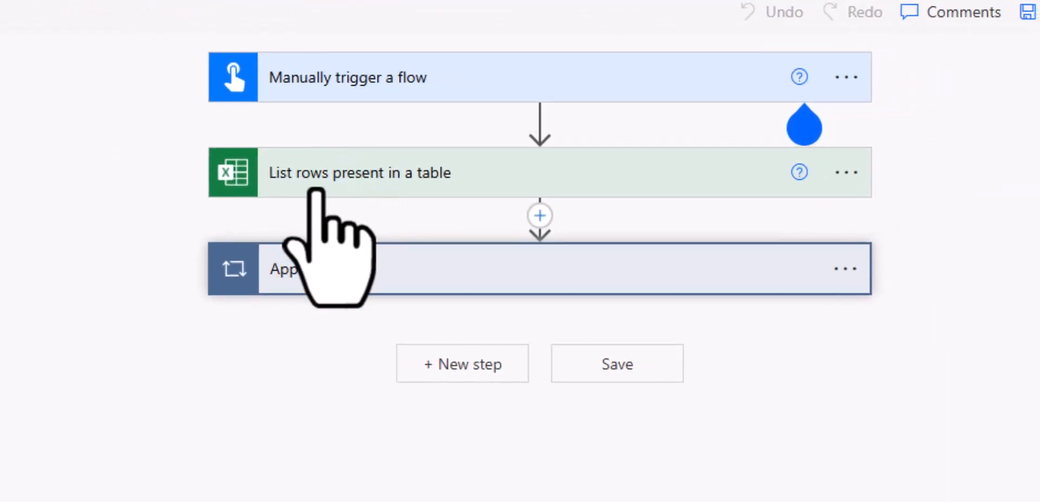
Step: Review List rows present in a table, then expand Apply to each to reveal Get all lists and libraries
left_click(315, 192)
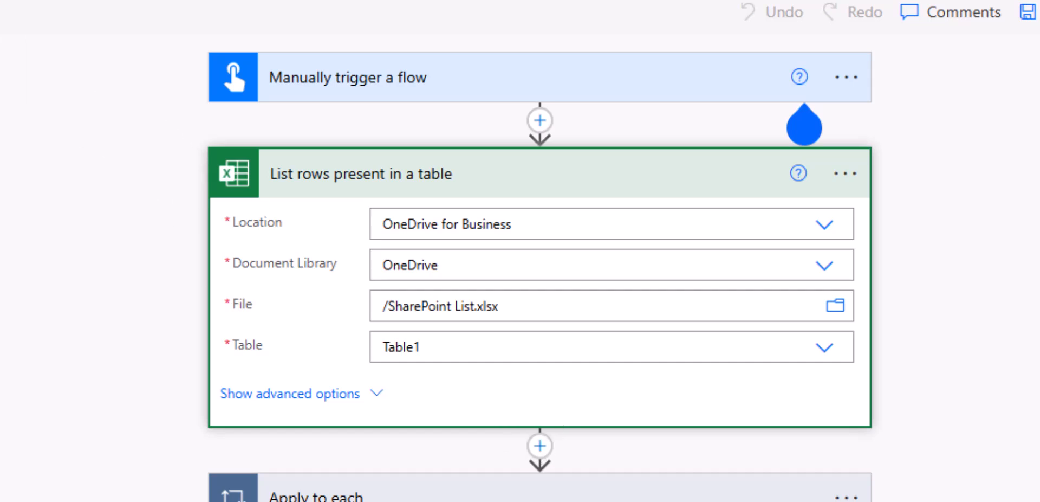
left_click(464, 182)
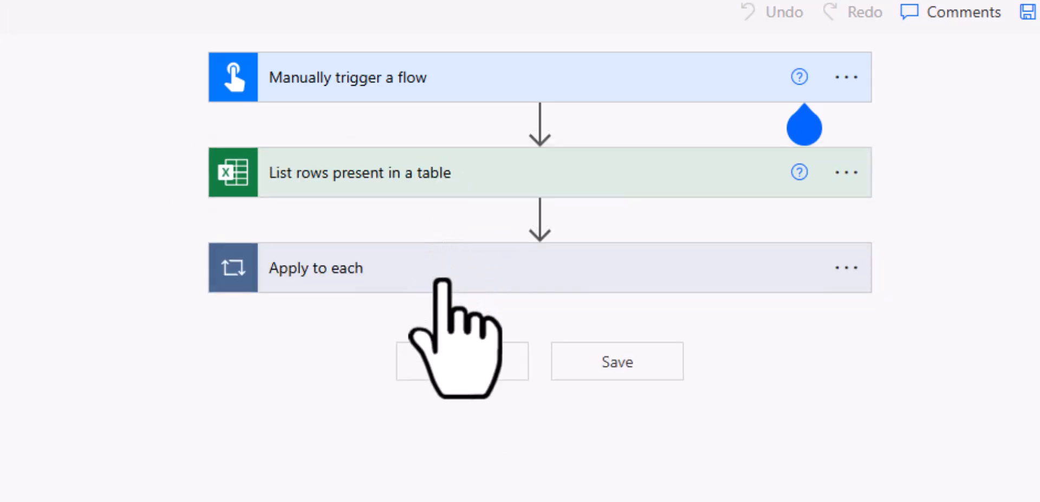
left_click(379, 278)
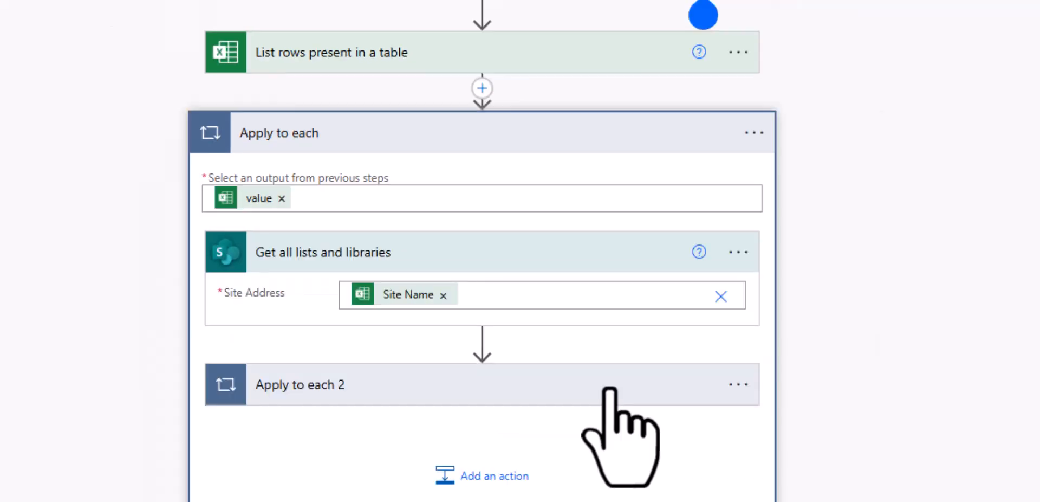
Step: Expand Apply to each 2 and Condition - Only get Libraries, showing Type is equal to 101
left_click(609, 389)
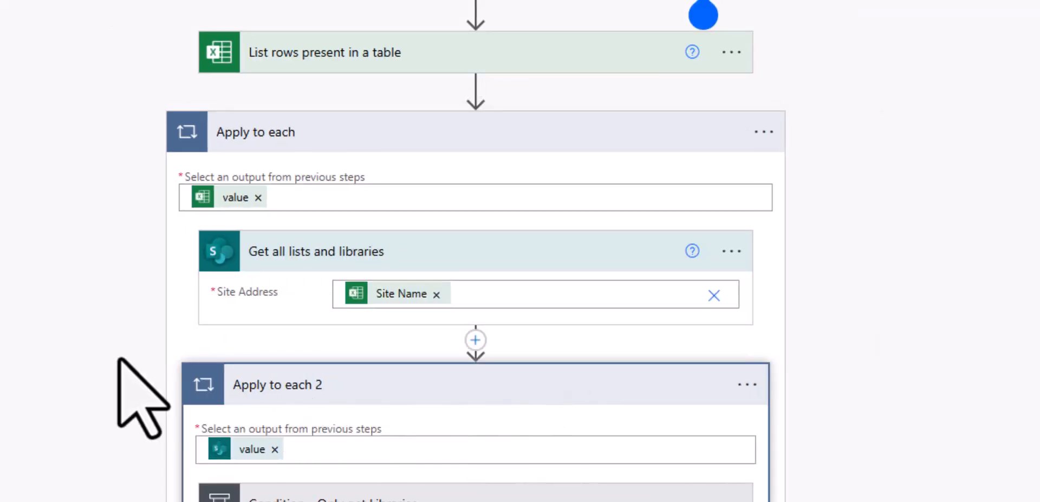
scroll(127, 388, "down", 3)
mouse_move(240, 325)
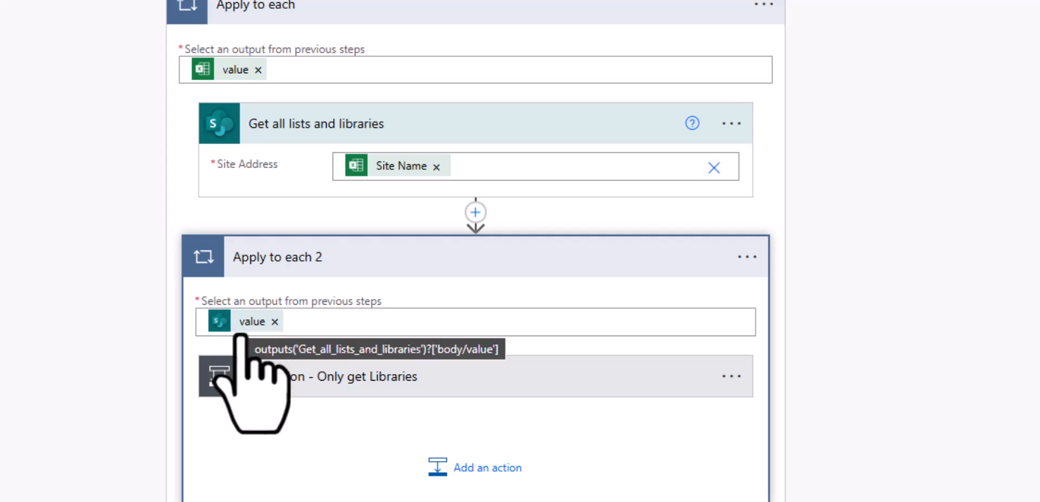
left_click(313, 388)
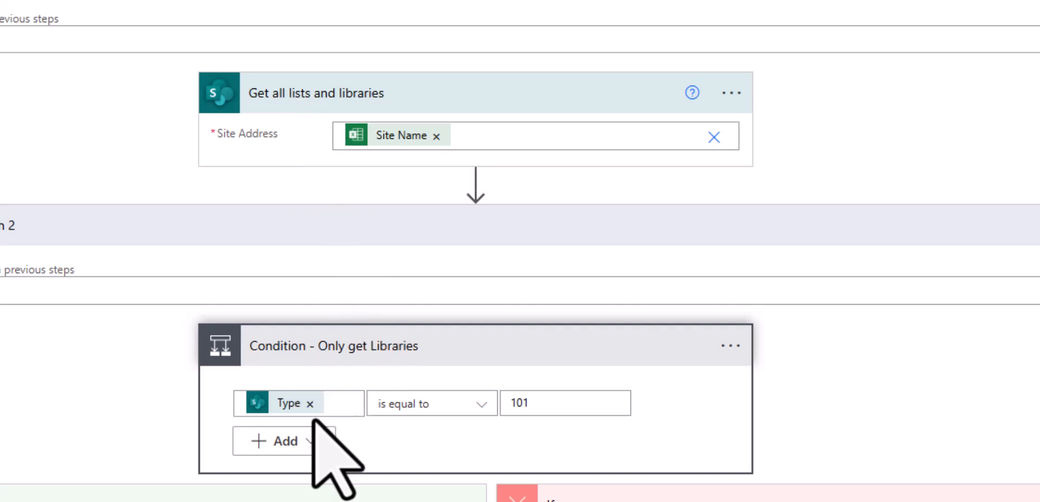
mouse_move(280, 410)
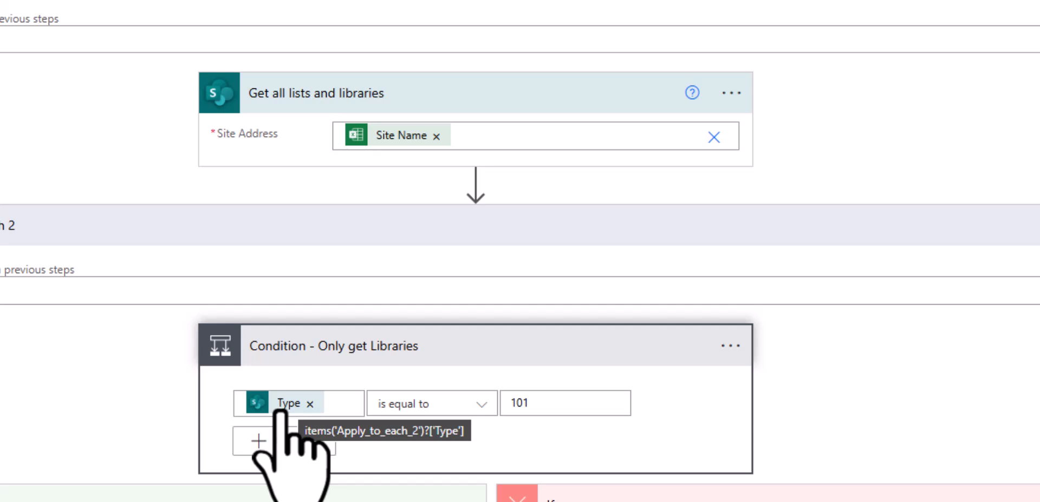
left_click(349, 401)
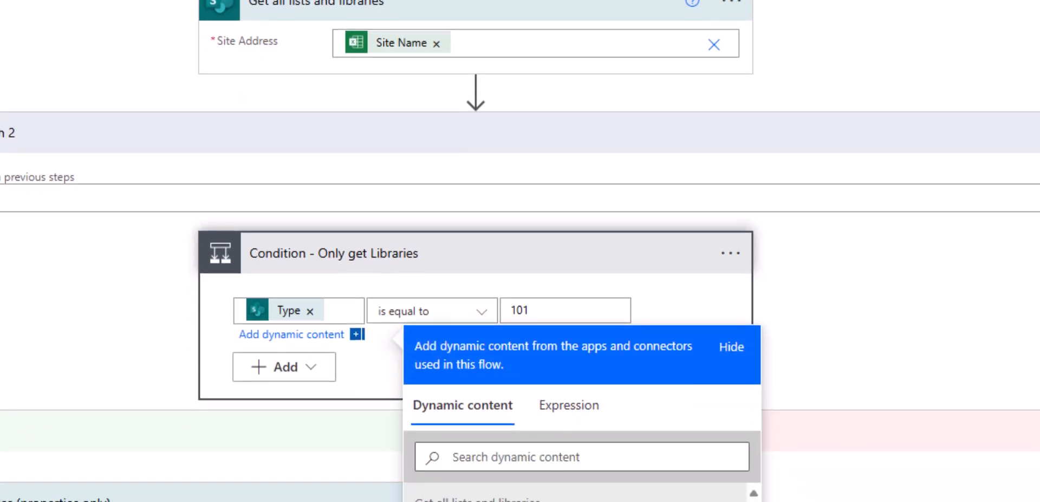
scroll(520, 251, "down", 3)
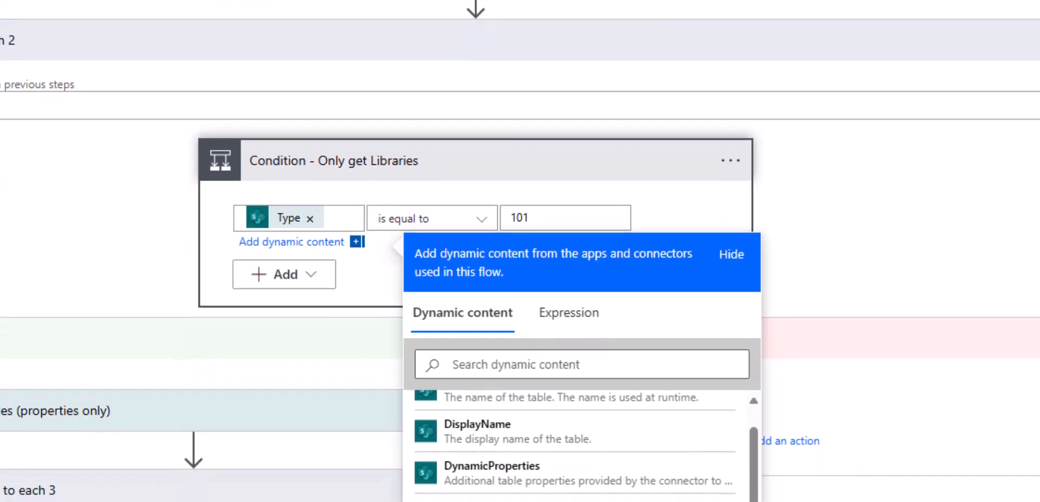
scroll(582, 492, "up", 1)
scroll(479, 401, "up", 1)
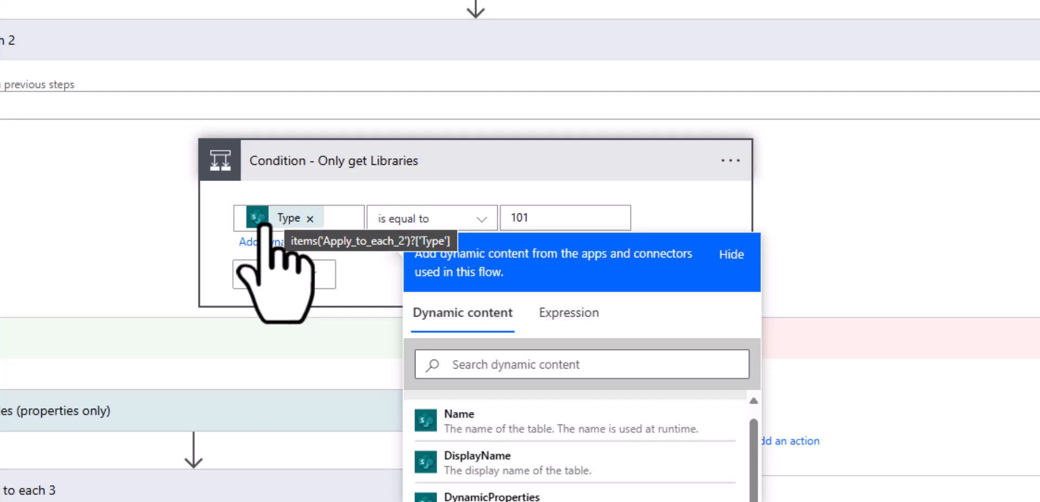
left_click(579, 221)
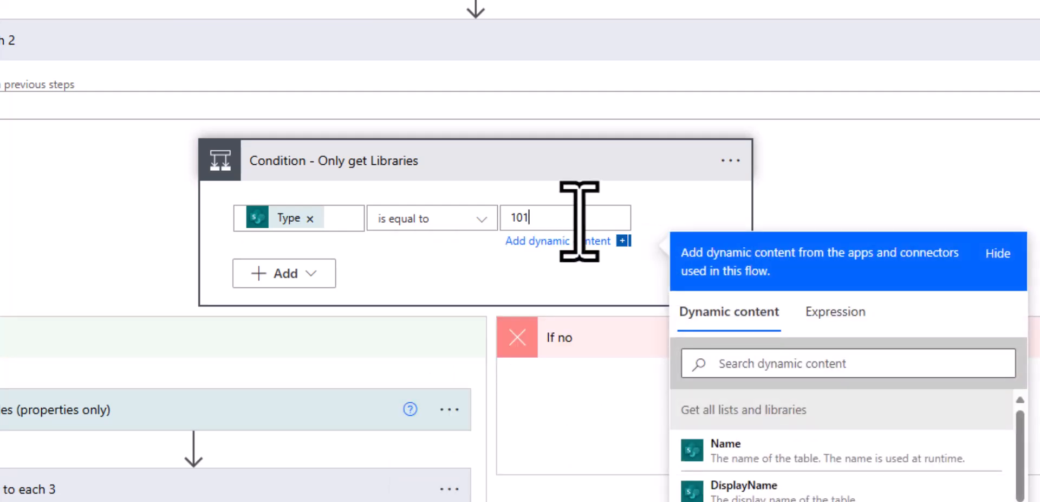
scroll(627, 231, "up", 3)
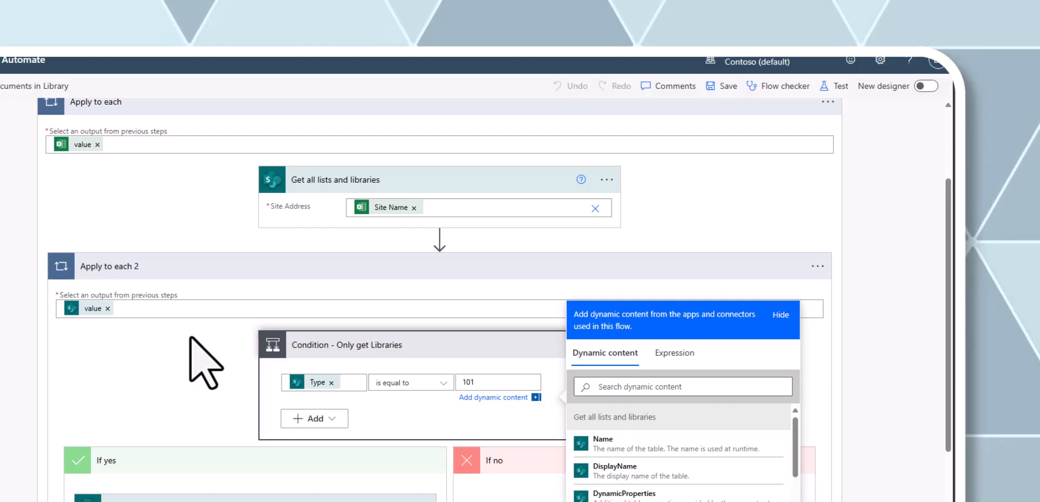
Step: Expand Get files (properties only) to check its Site Name and DisplayName Library Name inputs
left_click(193, 340)
scroll(199, 333, "down", 1)
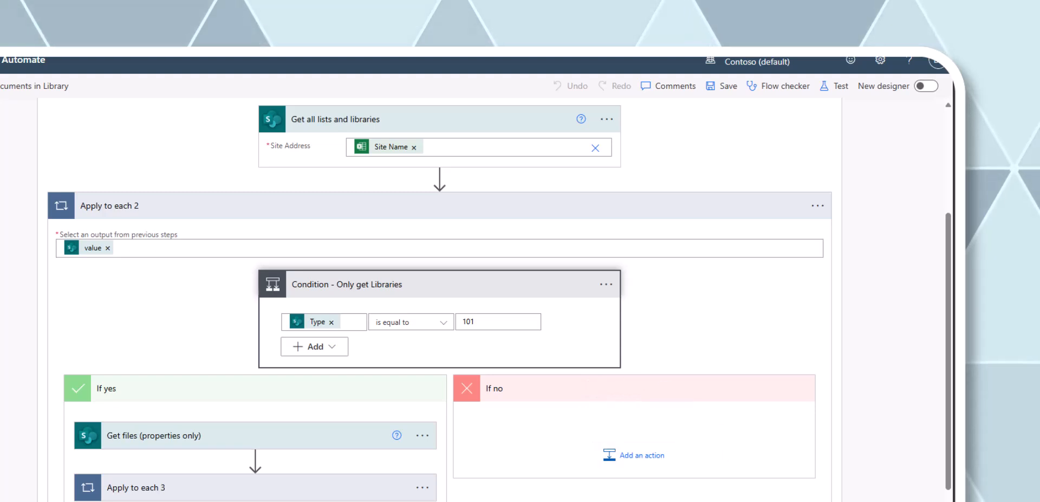
scroll(591, 433, "down", 1)
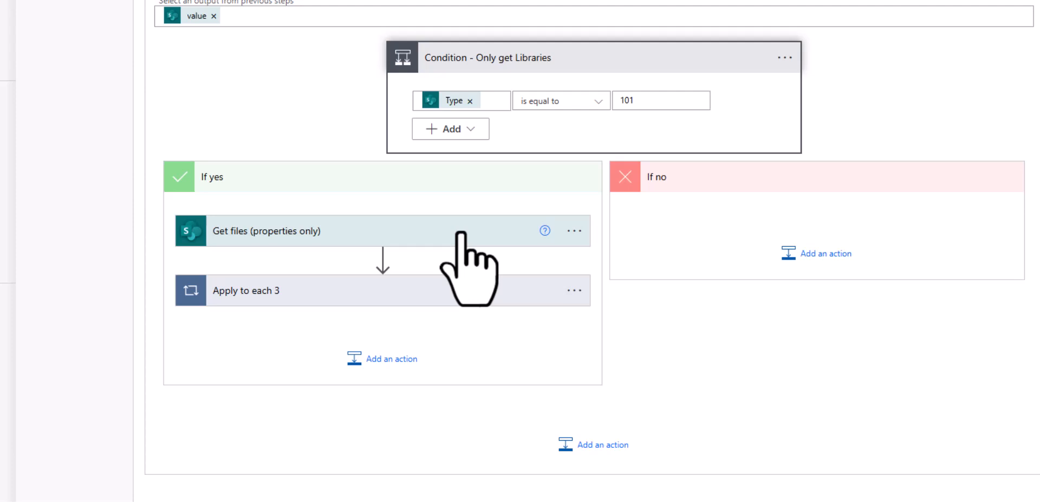
left_click(461, 234)
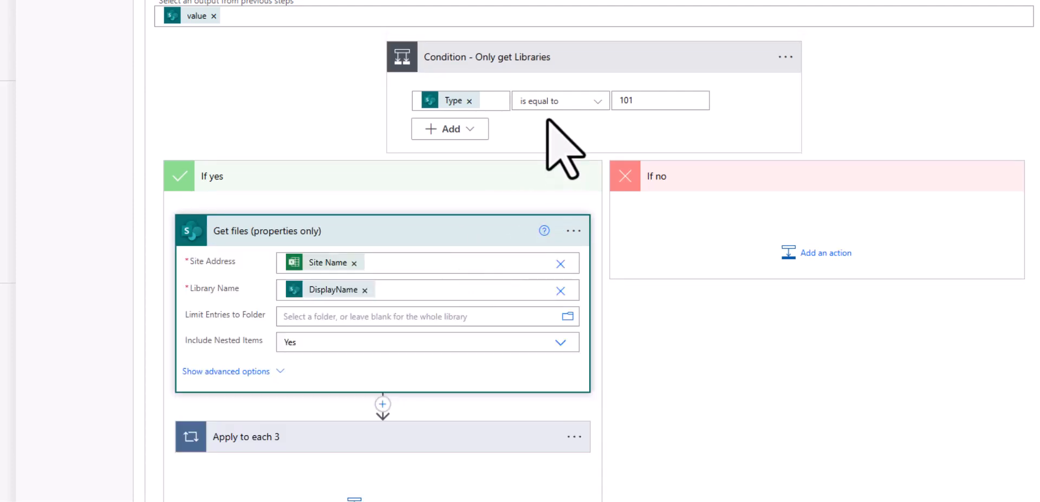
scroll(547, 120, "down", 1)
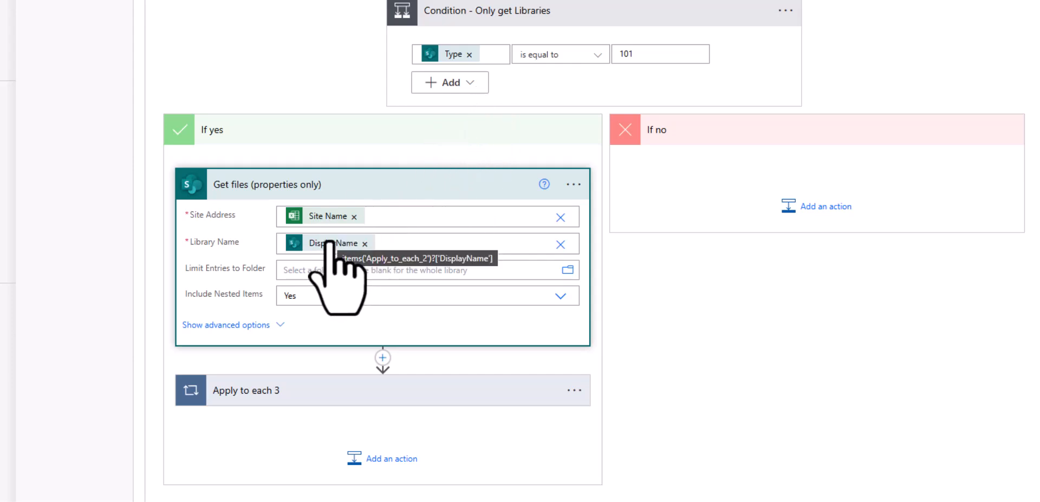
left_click(396, 244)
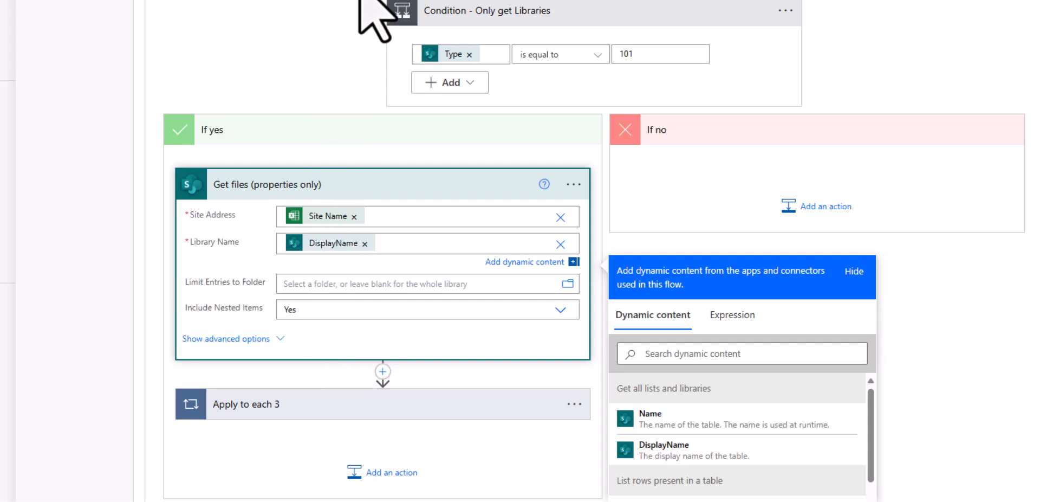
scroll(499, 228, "down", 2)
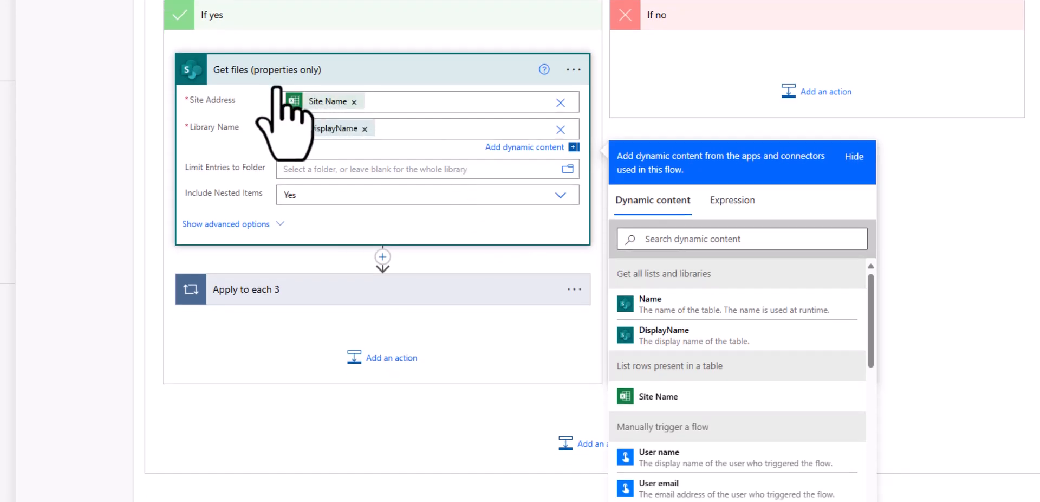
scroll(303, 135, "down", 2)
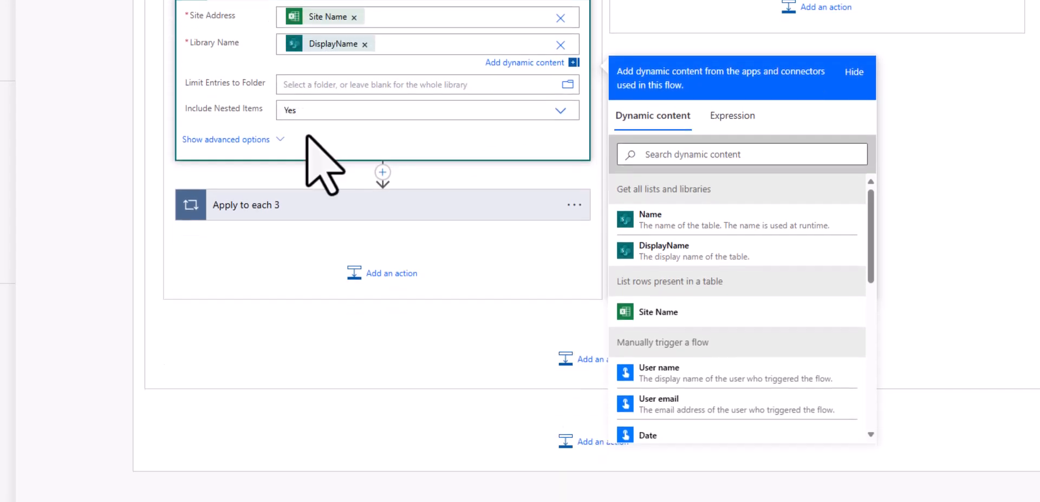
Step: Expand Apply to each 3 and review the Add a row into a table column mappings for Table2
left_click(349, 204)
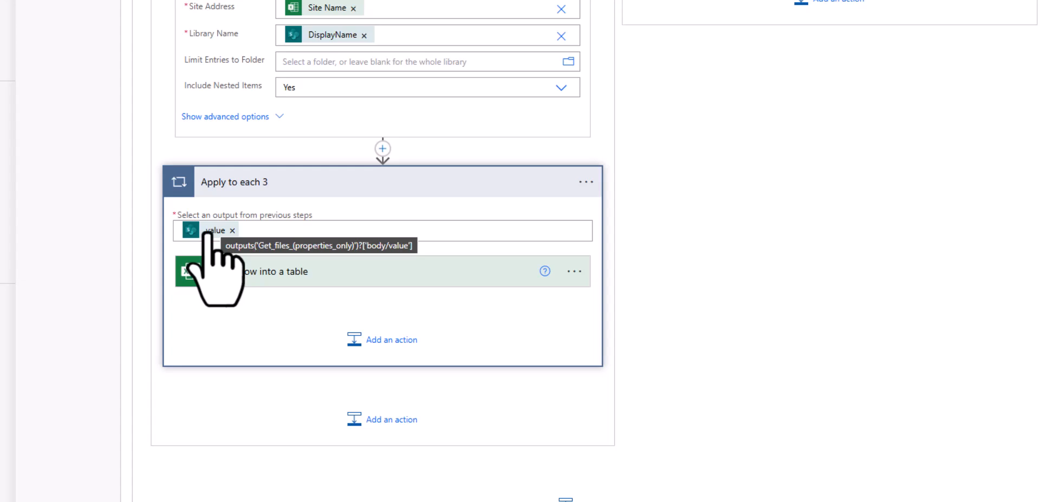
left_click(260, 233)
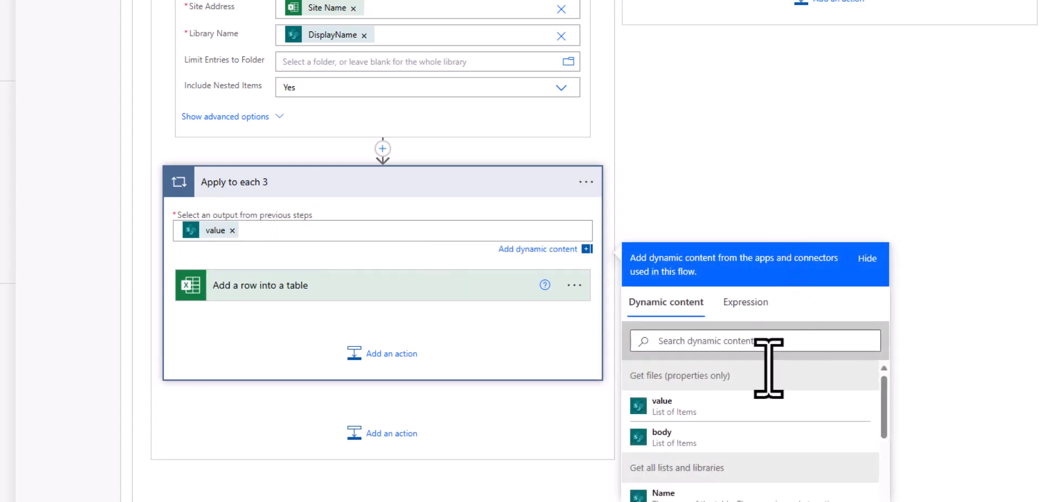
left_click(419, 293)
scroll(477, 291, "down", 2)
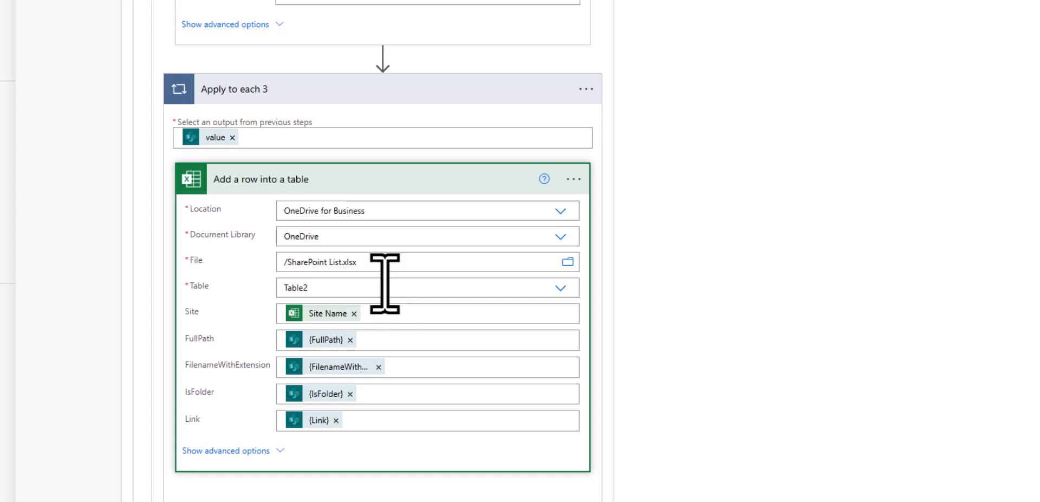
scroll(388, 291, "down", 1)
scroll(388, 291, "down", 2)
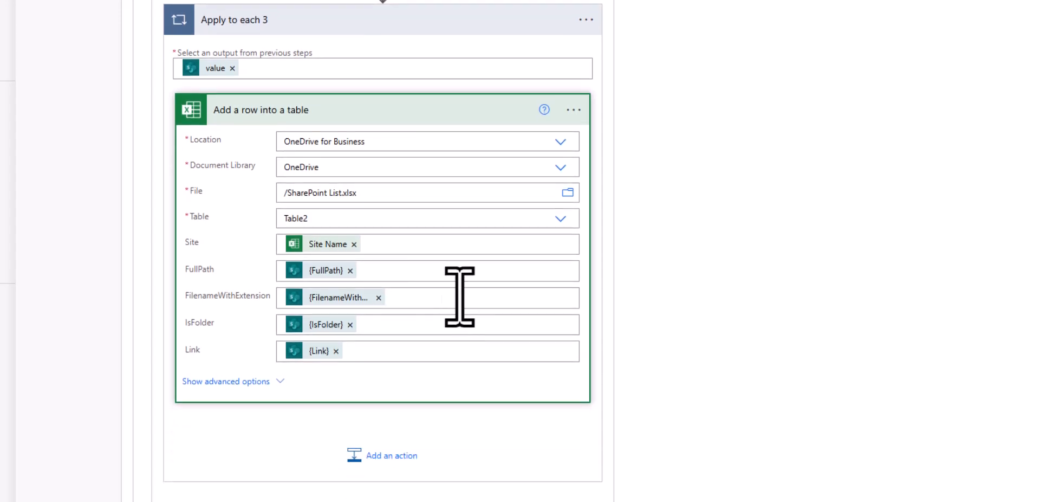
mouse_move(334, 249)
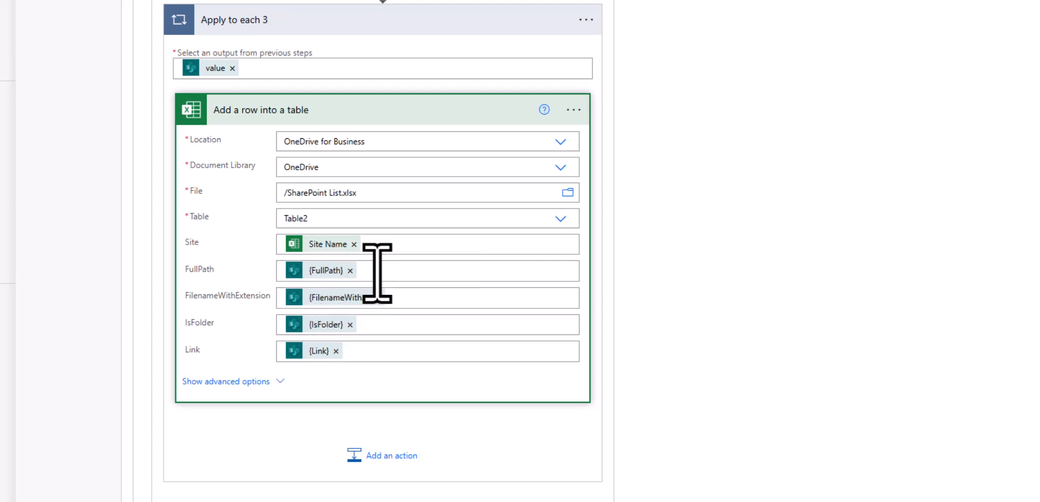
left_click(528, 271)
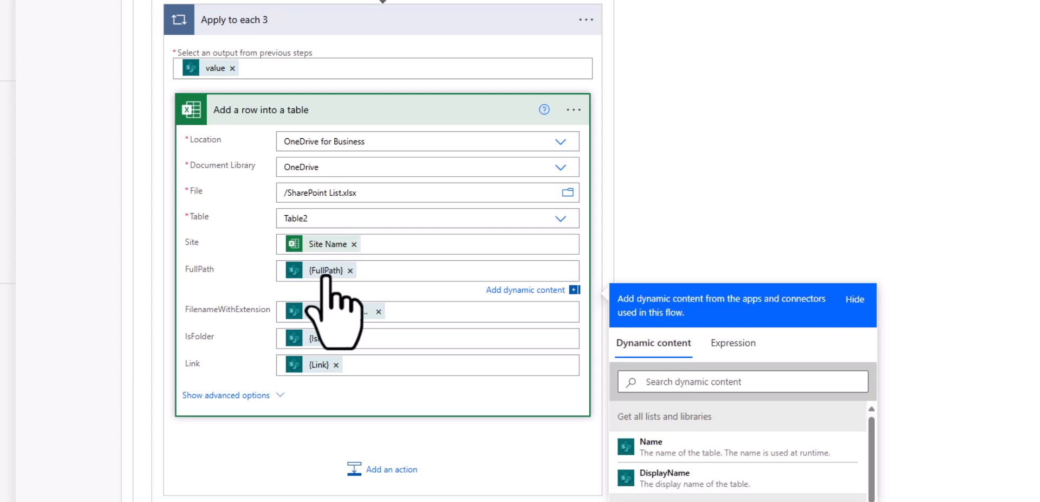
mouse_move(324, 274)
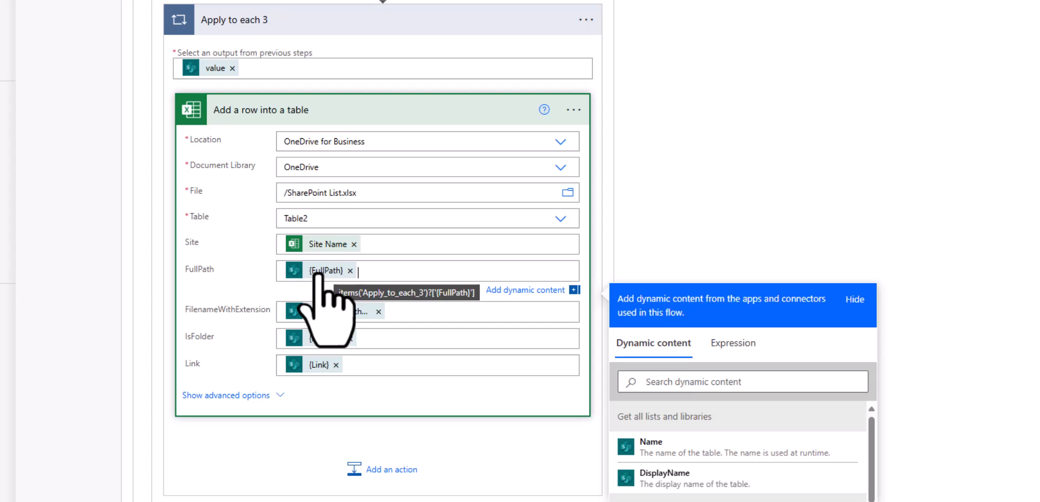
mouse_move(342, 314)
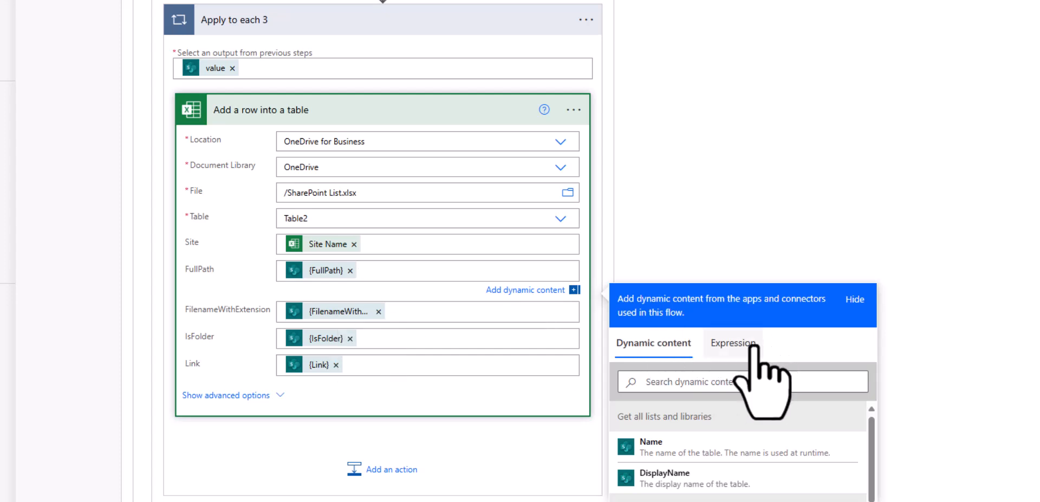
left_click(733, 342)
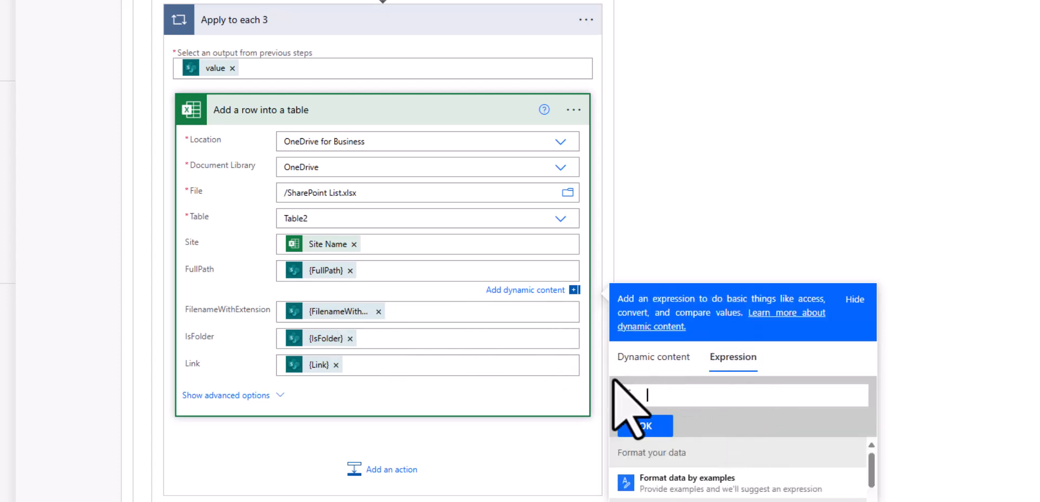
left_click(656, 355)
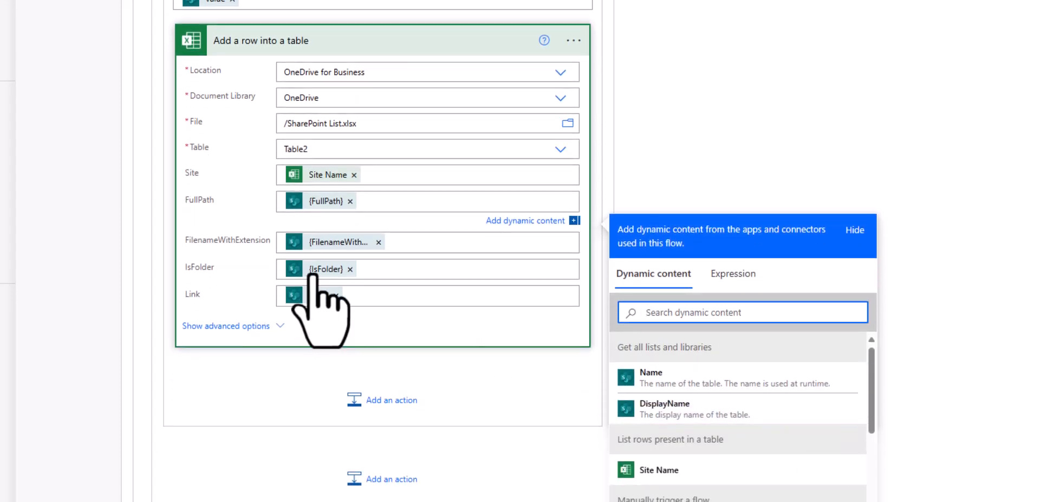
Step: Paste the expression items('Apply_to_each_3')?['{Link}'] as the Link value
left_click(376, 271)
left_click(306, 270)
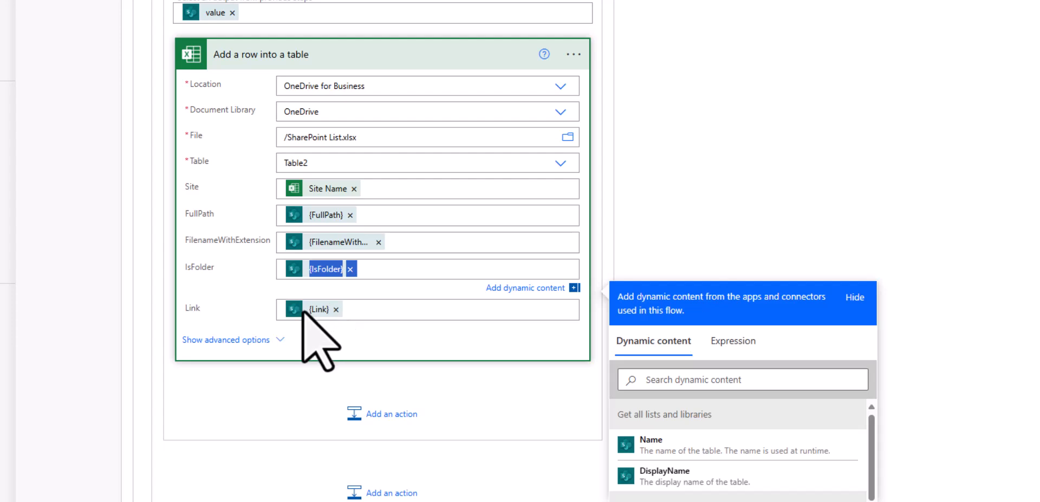
left_click(320, 309)
left_click(365, 314)
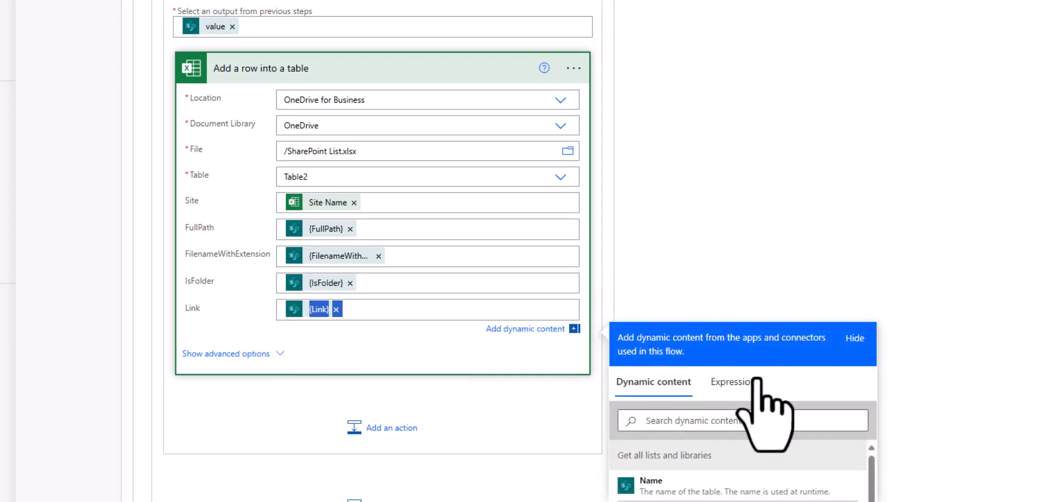
left_click(735, 383)
type("@{items('Apply_to_each_3')?['{Link}']}")
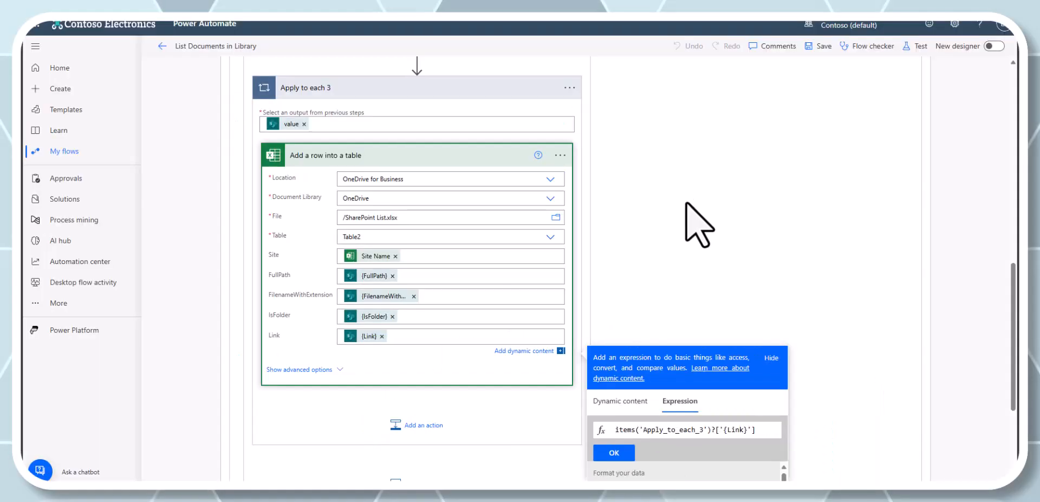
Step: Test the List Documents in Library flow manually and run it to completion
scroll(690, 243, "up", 1)
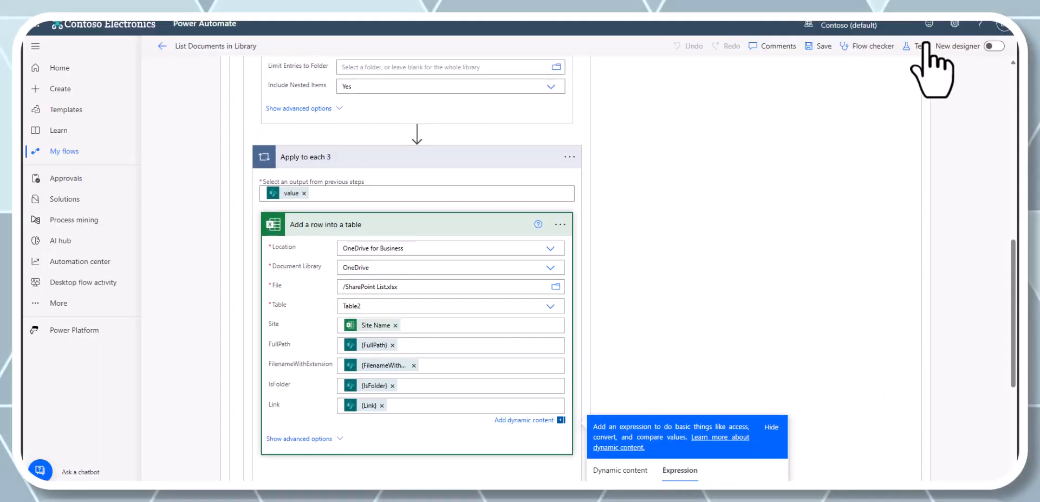
left_click(928, 46)
left_click(822, 72)
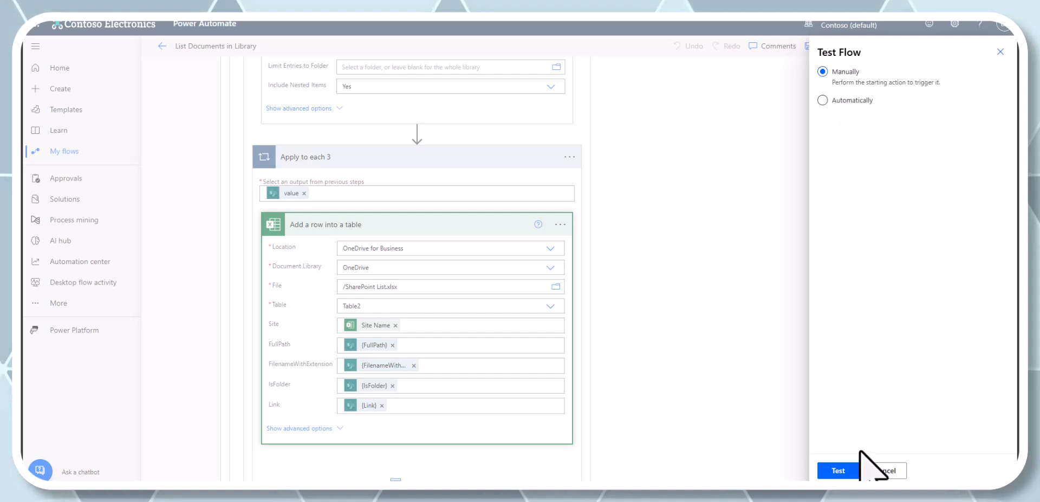
left_click(839, 470)
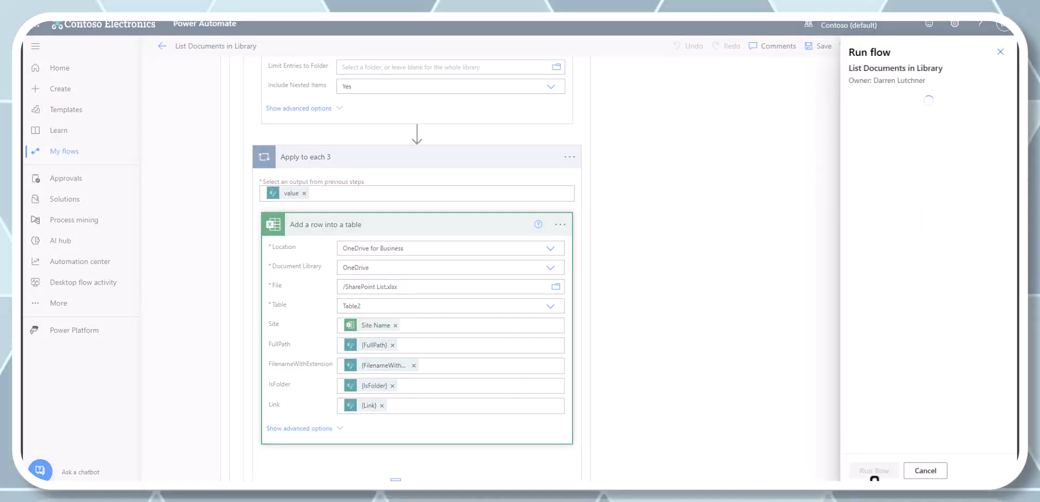
left_click(874, 470)
left_click(873, 470)
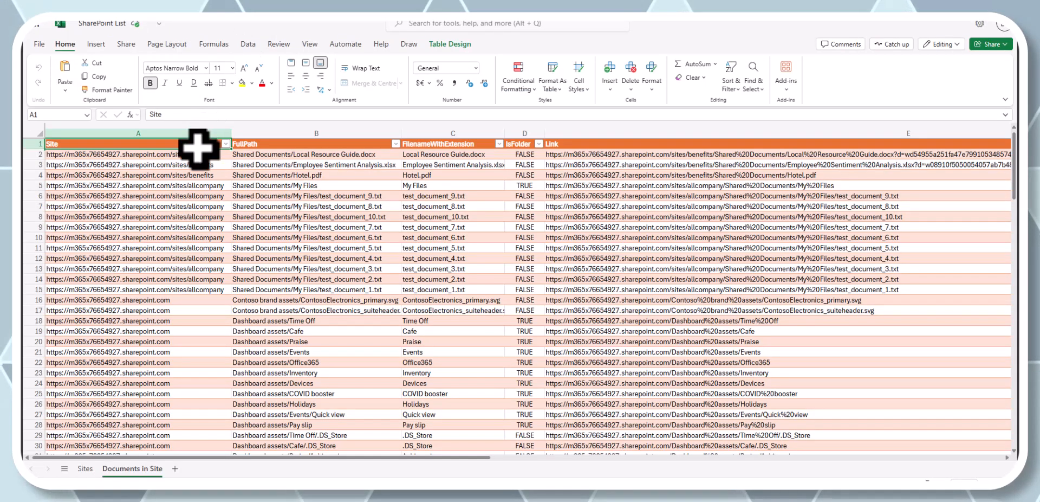
left_click(196, 163)
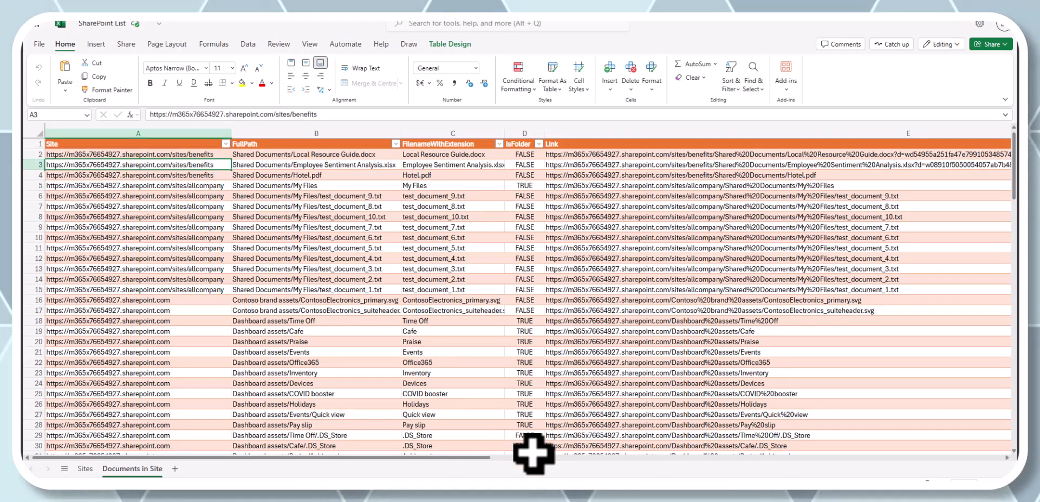
key("Down")
key("Down")
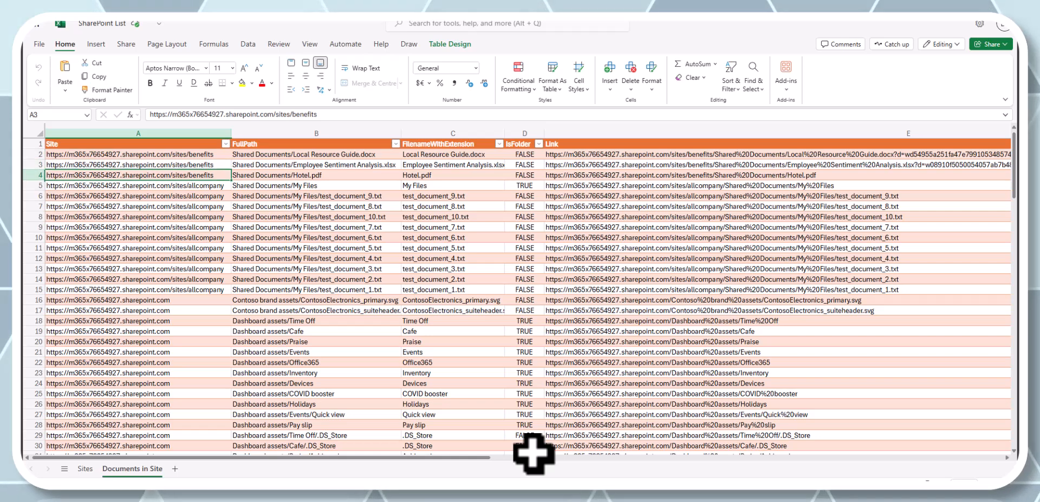
key("Down")
key("Down")
key("Down")
key("Down")
key("Down")
key("Down")
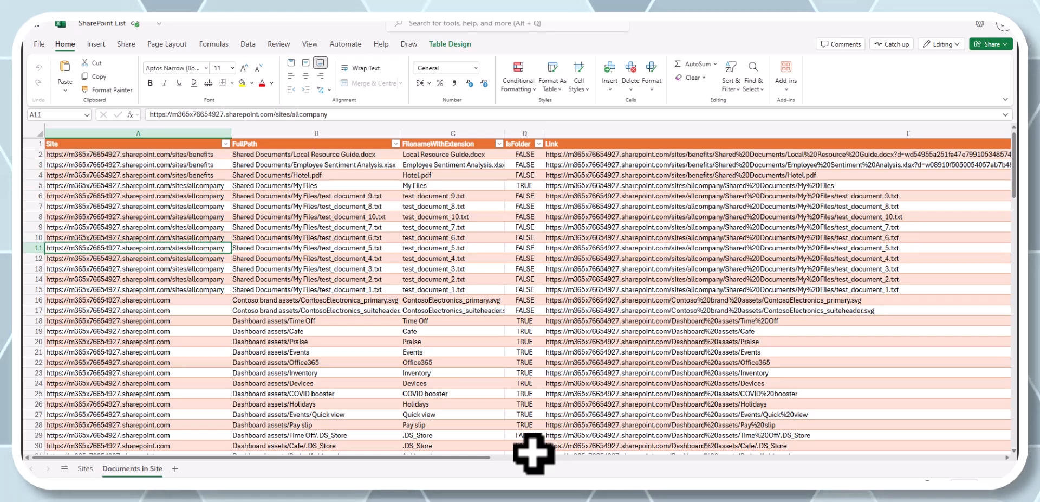
key("Right")
key("Up")
key("Up")
key("Up")
key("Up")
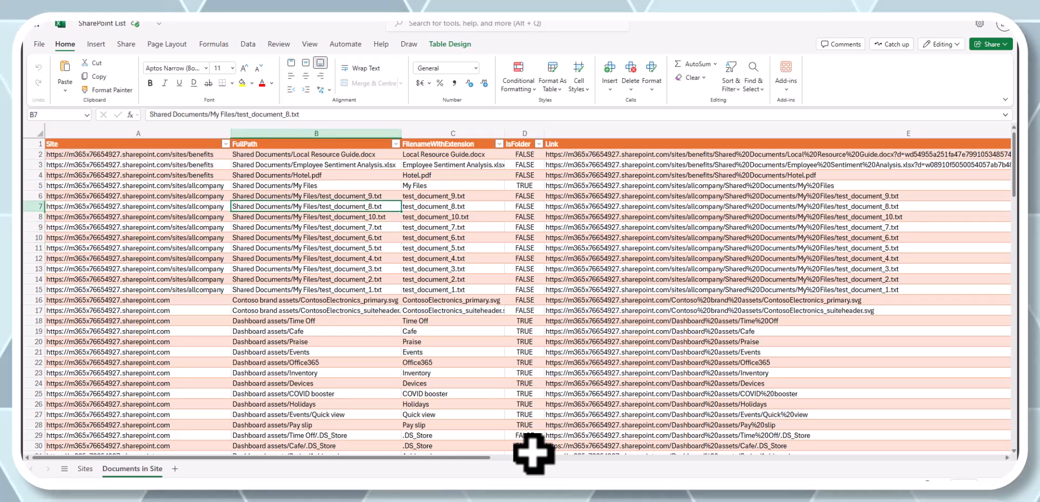
key("Down")
key("Down")
key("Down")
key("Right")
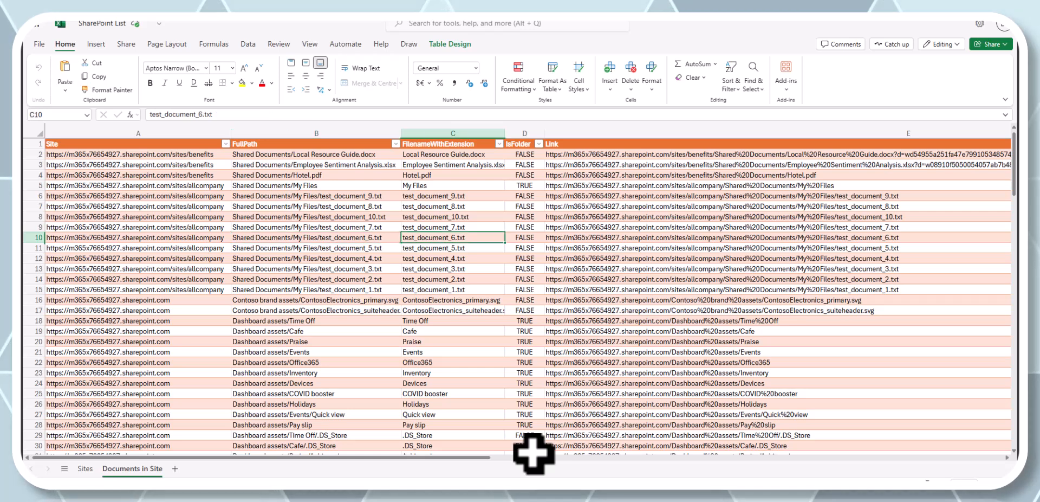
key("Right")
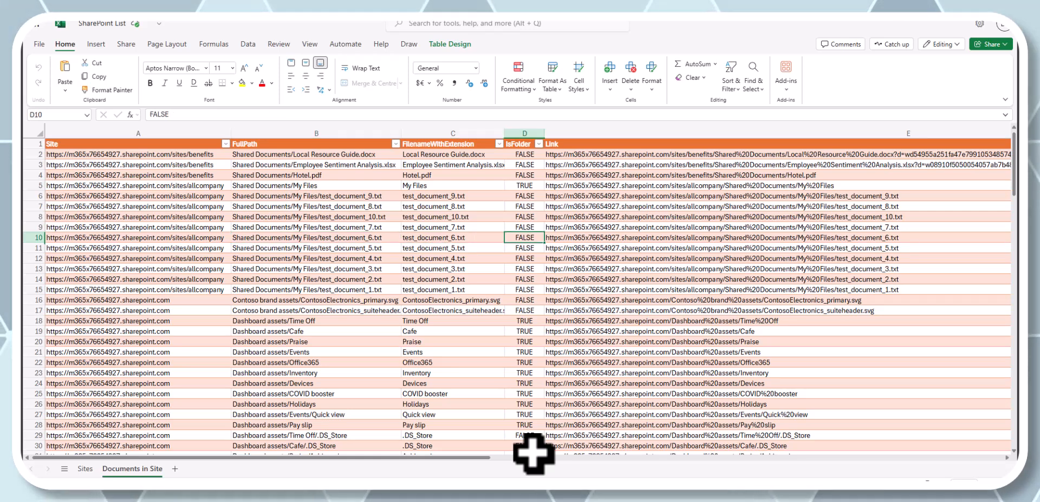
key("Up")
key("Up")
key("Up")
key("Up")
key("Up")
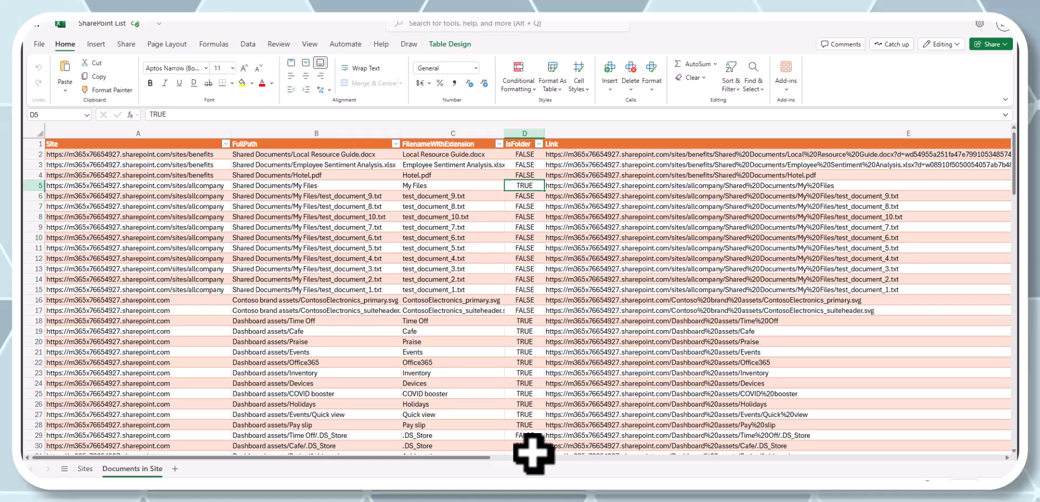
key("Left")
key("Left")
key("Right")
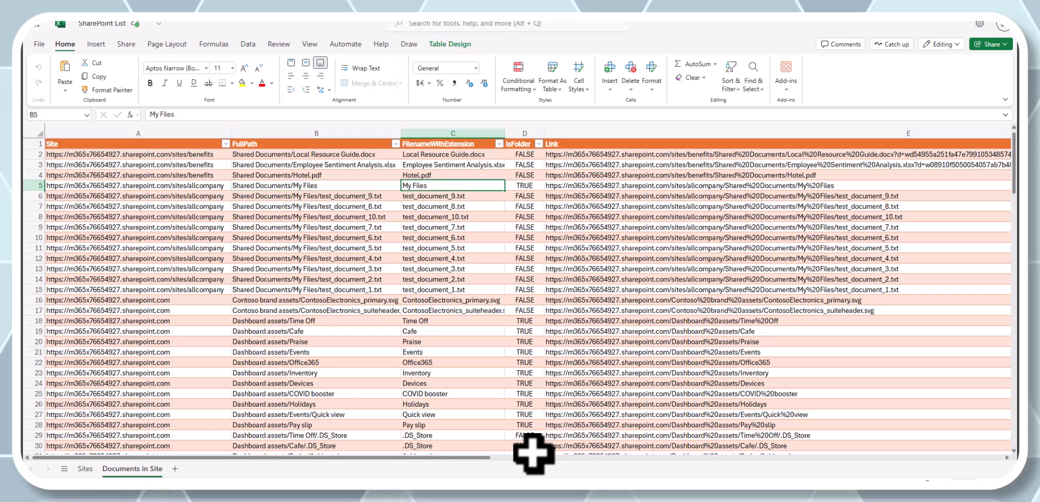
key("Right")
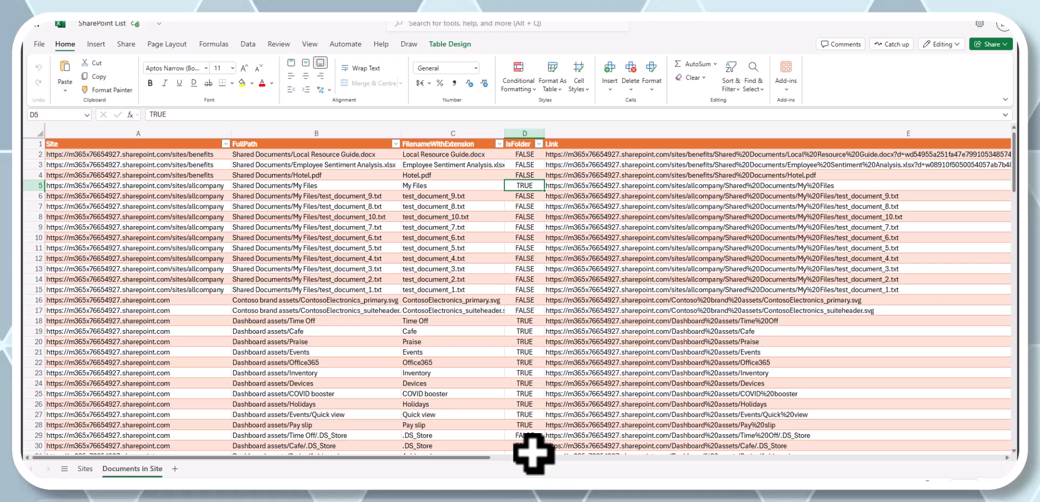
key("Right")
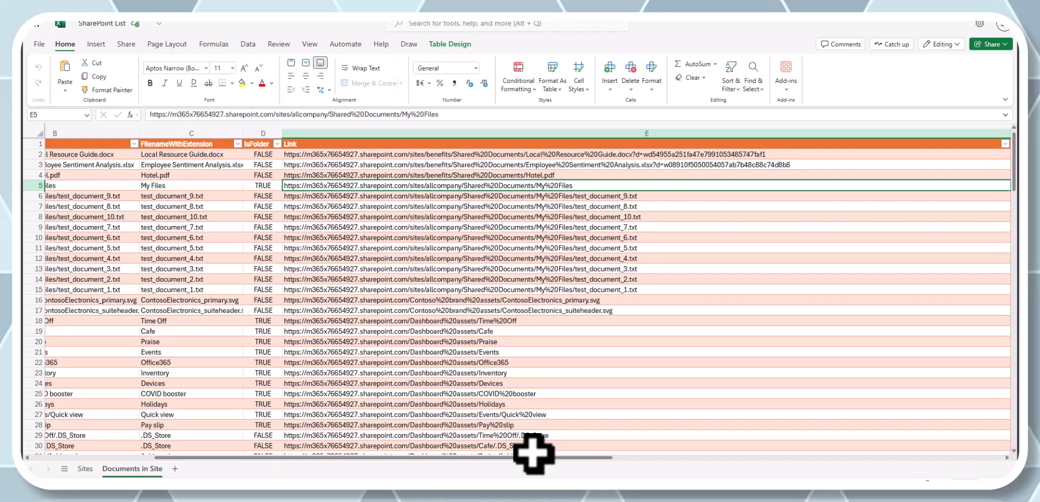
key("Down")
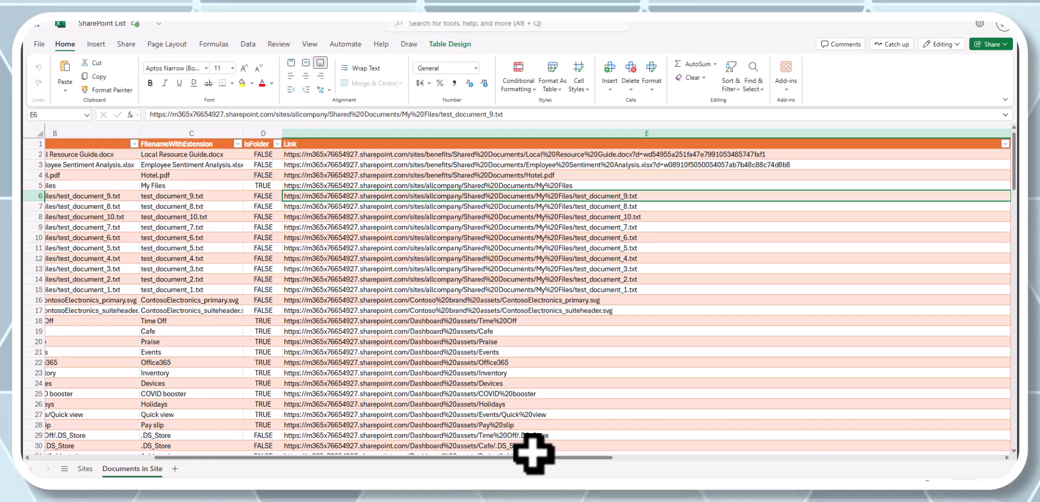
key("Left")
key("Left")
key("Left")
key("Left")
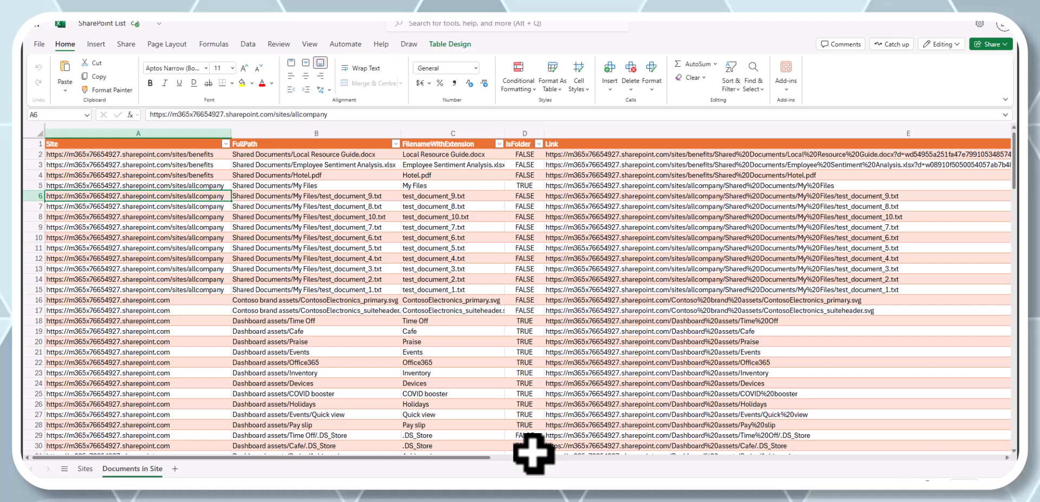
key("Down")
key("Down")
key("Down")
key("Down")
key("Down")
key("Down")
key("Down")
key("Down")
key("Down")
key("Down")
key("Down")
key("Down")
key("Down")
key("Down")
key("Down")
key("Down")
key("Down")
key("Down")
key("Down")
key("Down")
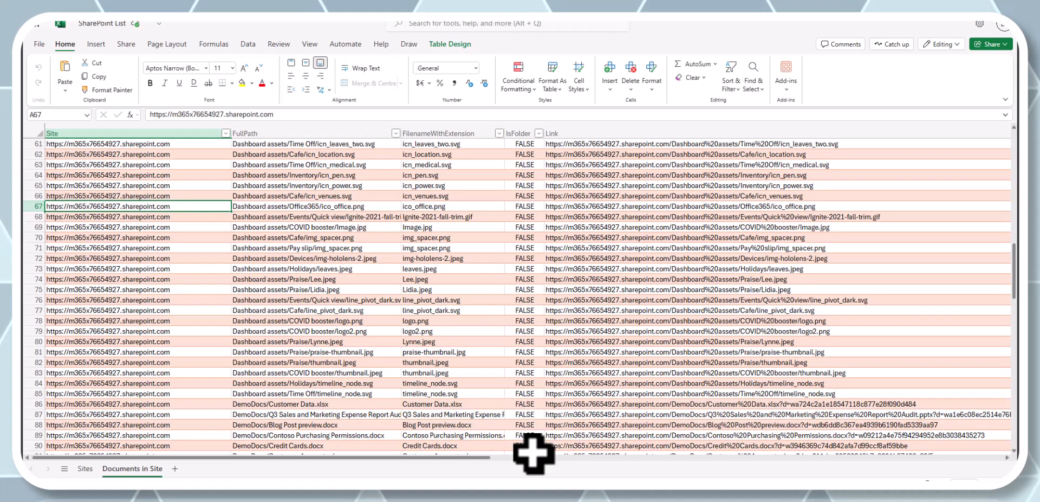
key("Down")
key("Down")
key("Down")
key("Down")
key("Down")
key("Down")
key("Down")
key("Down")
key("Down")
key("Down")
key("Down")
key("Down")
key("Down")
key("Down")
key("Down")
key("Down")
key("Down")
key("Down")
key("Down")
key("Down")
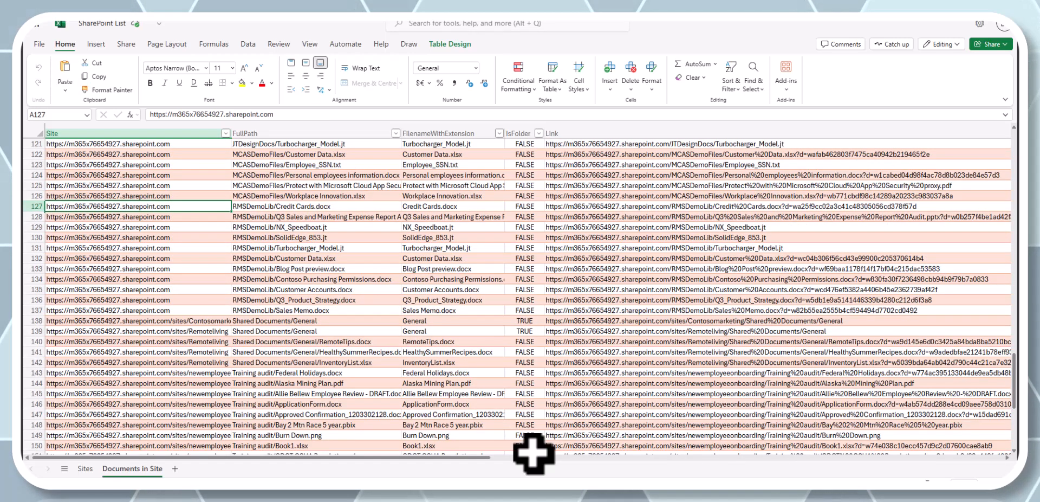
key("Down")
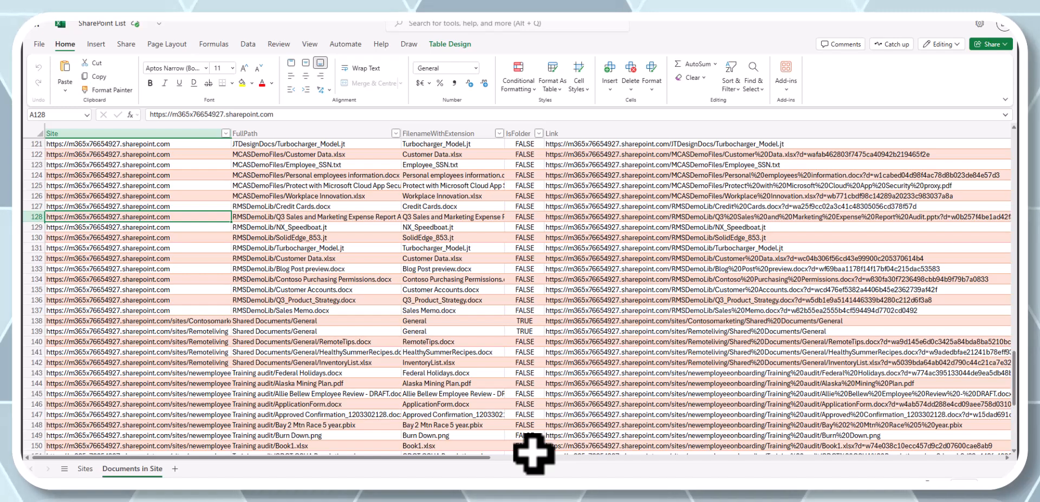
key("Down")
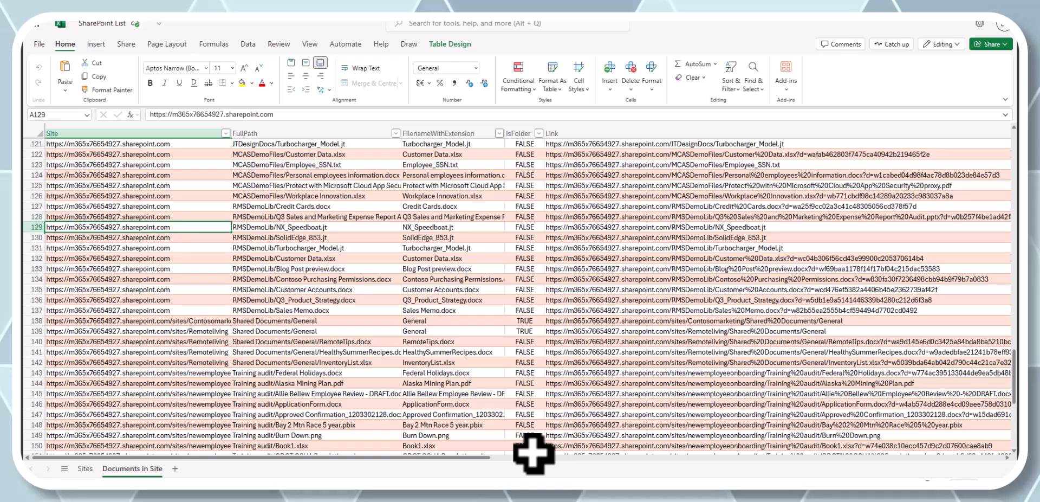